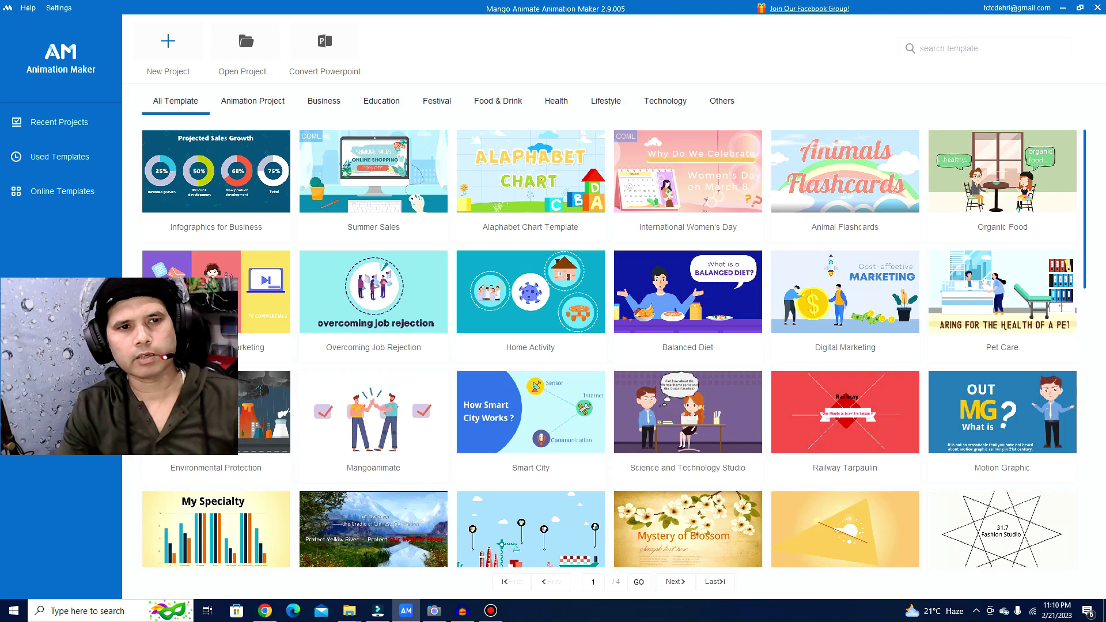
- Create a new project and replace its blank scene with the online Desert Sky scene
{"action": "left_click", "coordinate": [168, 42]}
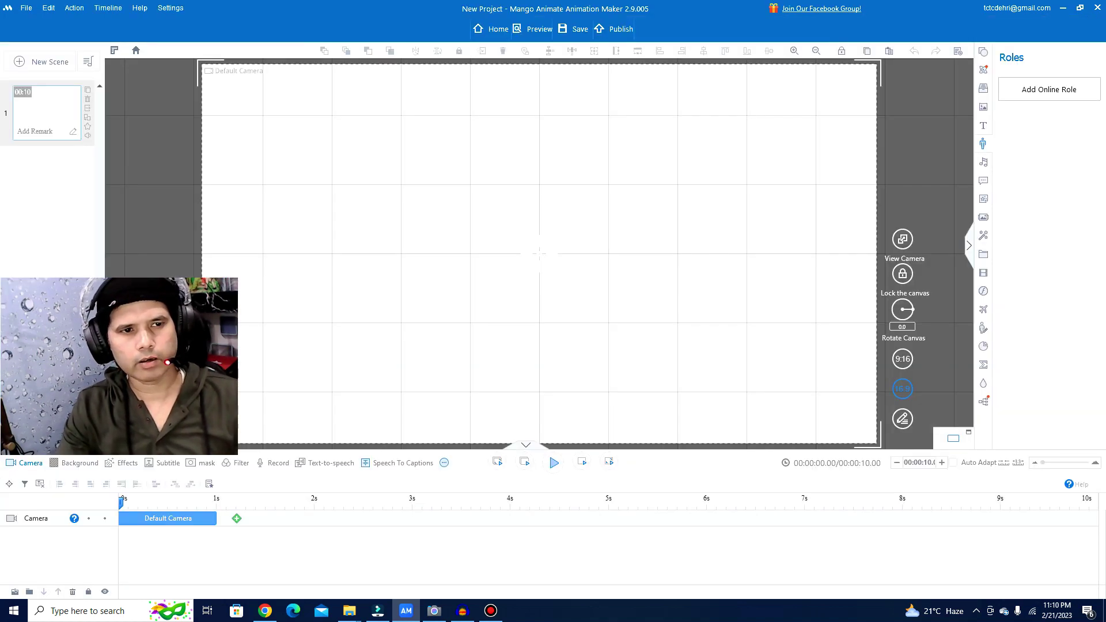
{"action": "right_click", "coordinate": [75, 131]}
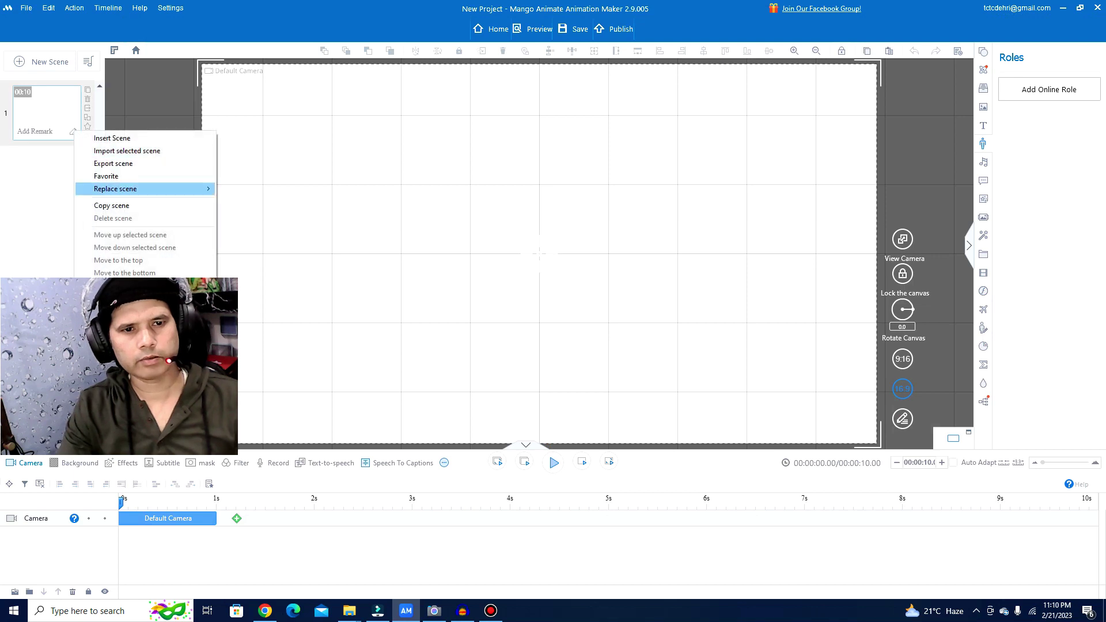
{"action": "mouse_move", "coordinate": [144, 189]}
{"action": "left_click", "coordinate": [253, 202]}
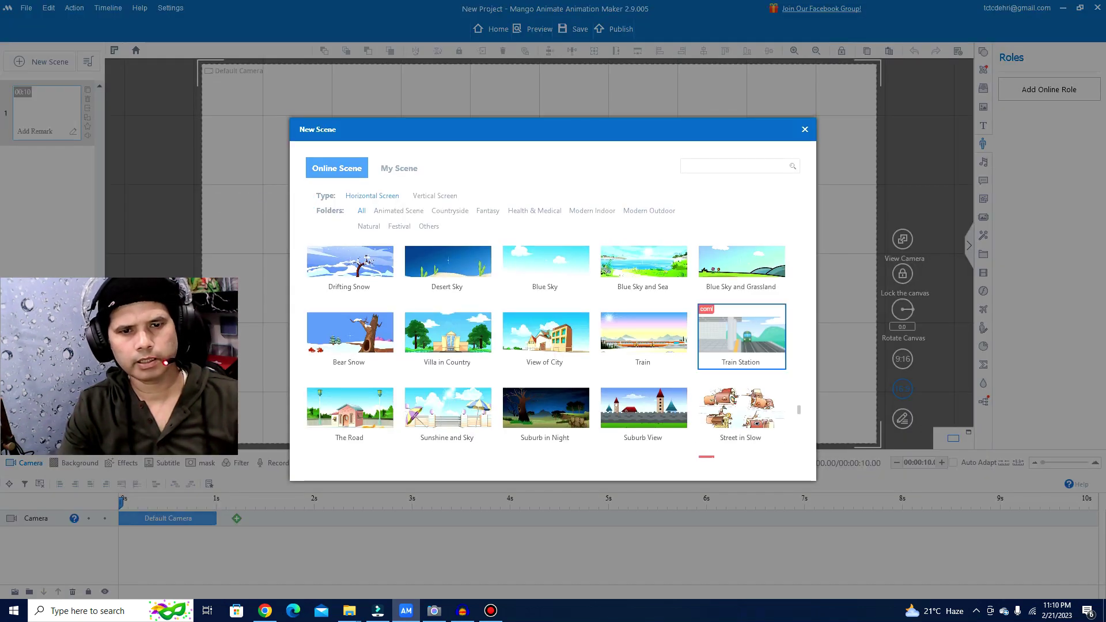
{"action": "left_click", "coordinate": [448, 265]}
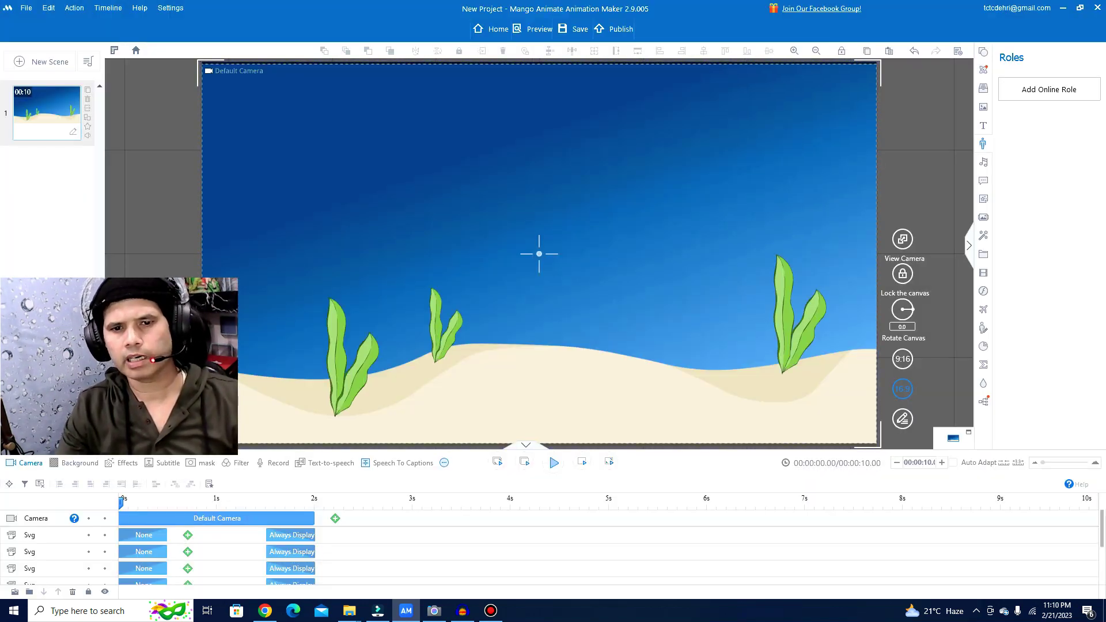
- Add the online Business Woman role to the scene with the Showing talk action
{"action": "left_click", "coordinate": [1049, 90]}
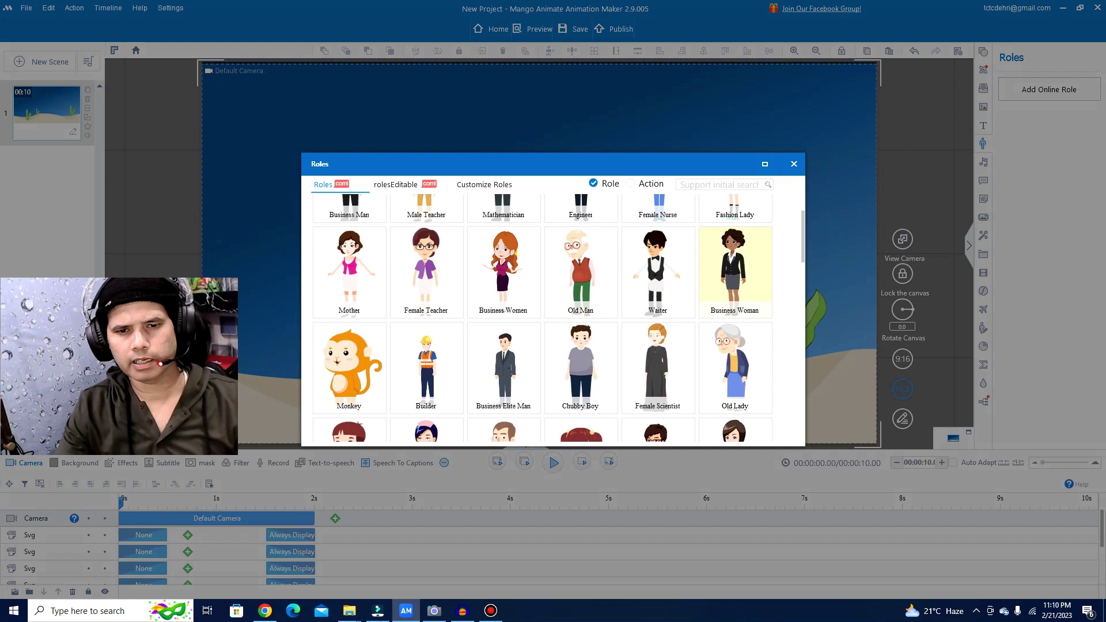
{"action": "left_click", "coordinate": [735, 271]}
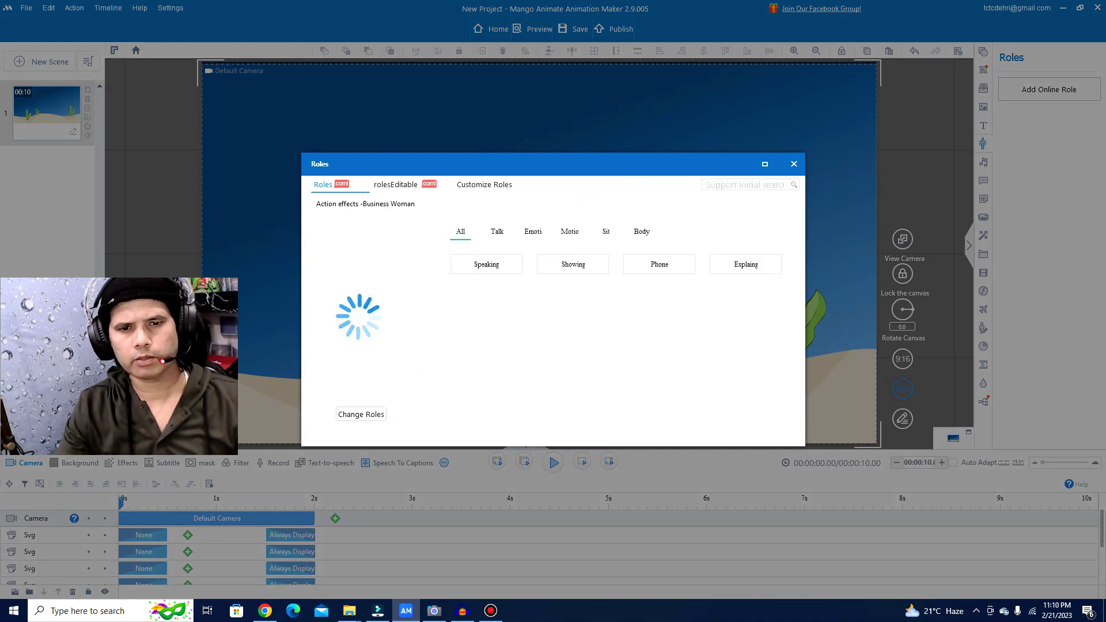
{"action": "left_click", "coordinate": [497, 231]}
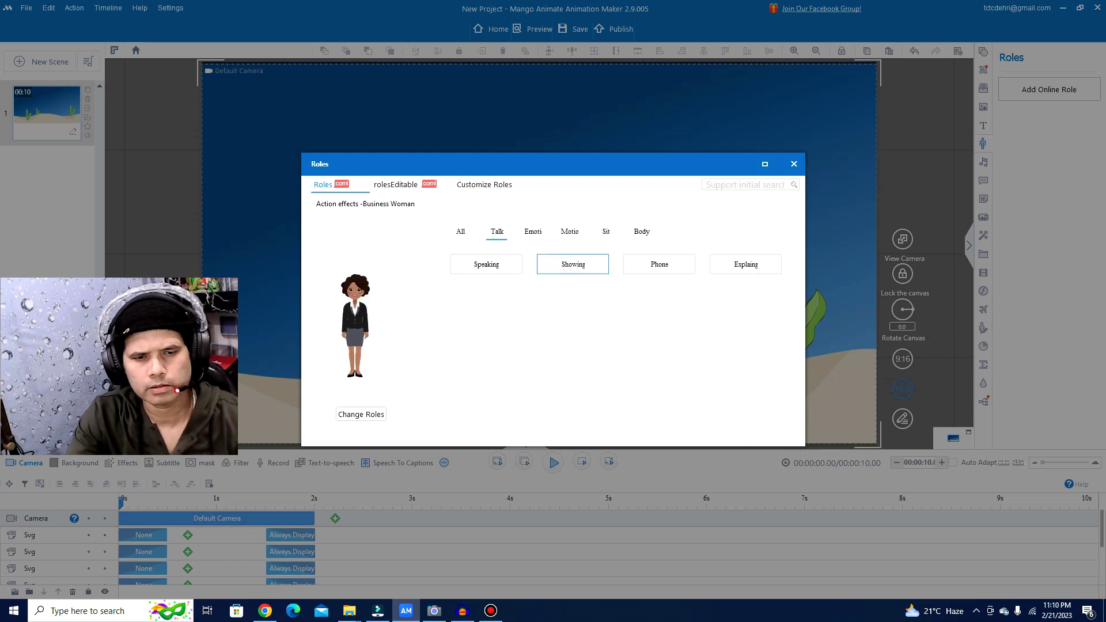
{"action": "left_click", "coordinate": [486, 264]}
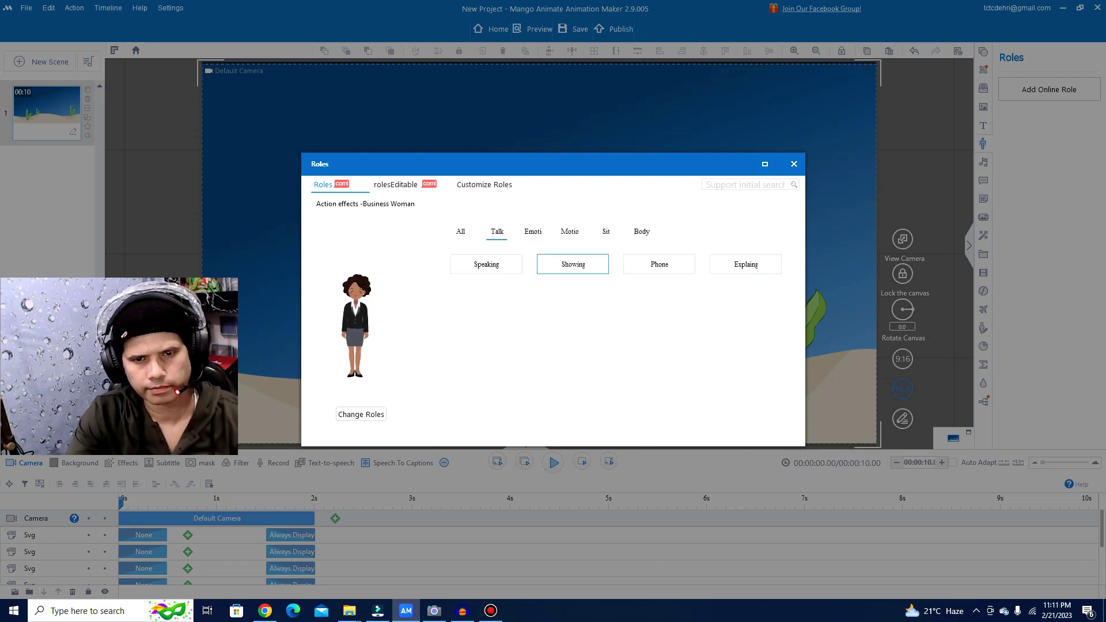
{"action": "left_click", "coordinate": [573, 264]}
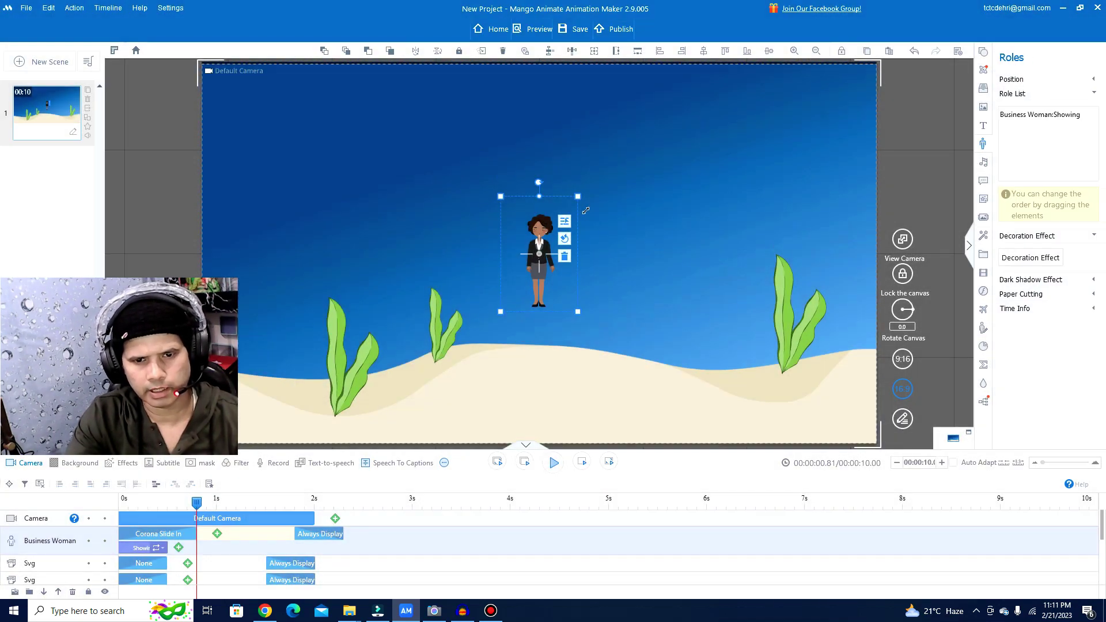
- Enlarge the Business Woman to about twice her size and stand her on the sand near the scene's centre
{"action": "left_click_drag", "start_coordinate": [625, 180], "coordinate": [624, 185]}
{"action": "left_click_drag", "start_coordinate": [539, 254], "coordinate": [535, 257]}
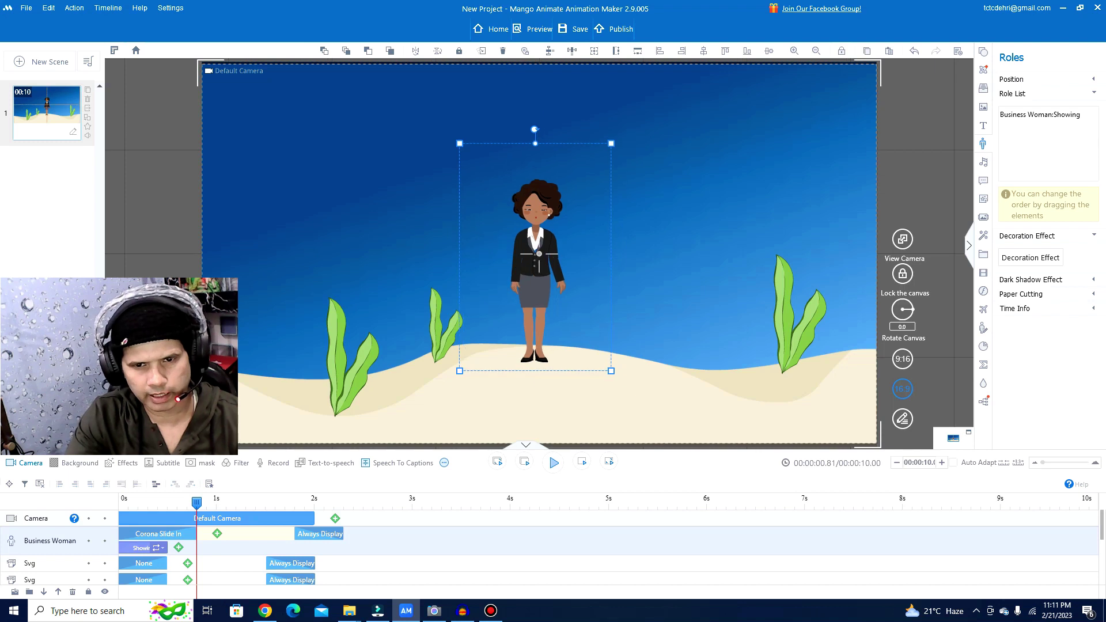
{"action": "left_click_drag", "start_coordinate": [612, 144], "coordinate": [626, 147]}
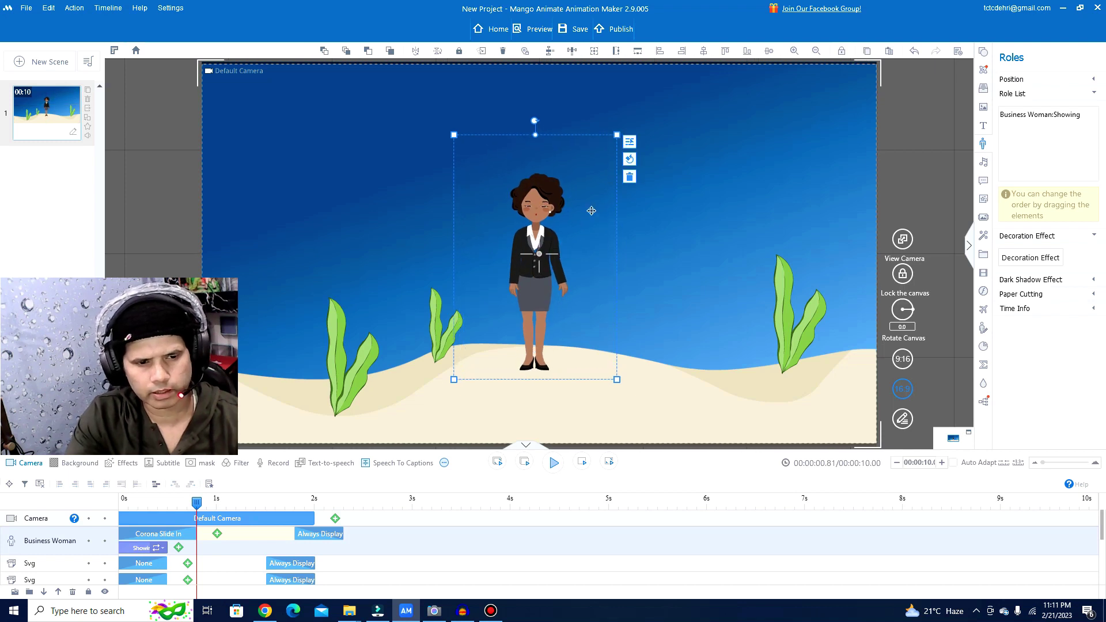
{"action": "left_click_drag", "start_coordinate": [584, 222], "coordinate": [584, 219]}
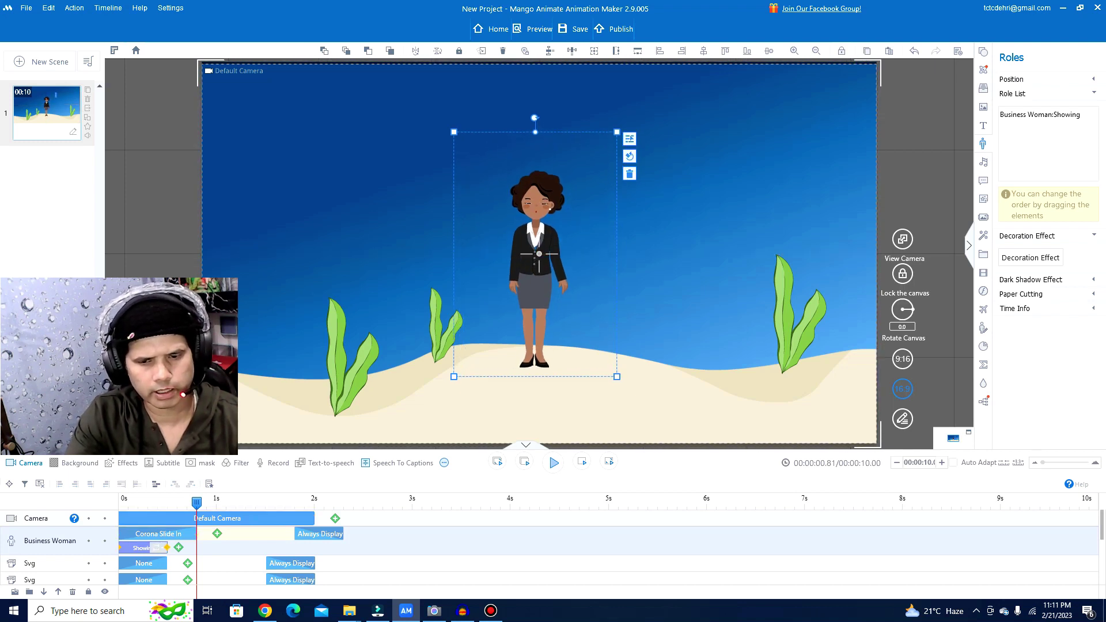
- Extend the Business Woman's Showing action to about 9.8 seconds on the timeline and preview the animation
{"action": "left_click_drag", "start_coordinate": [167, 548], "coordinate": [1077, 548]}
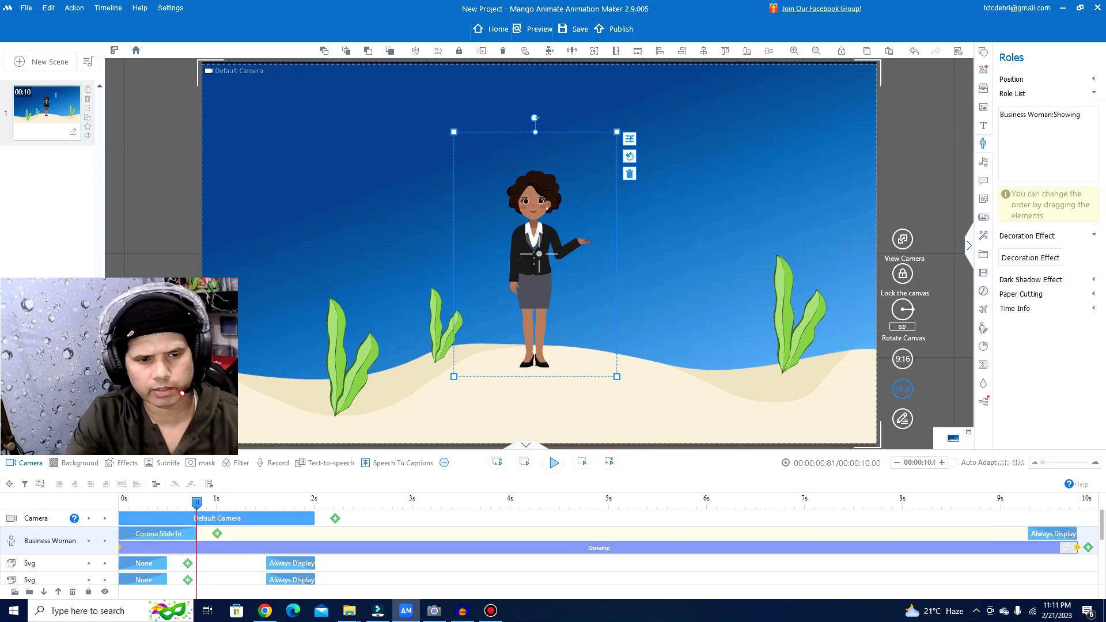
{"action": "key", "text": "space"}
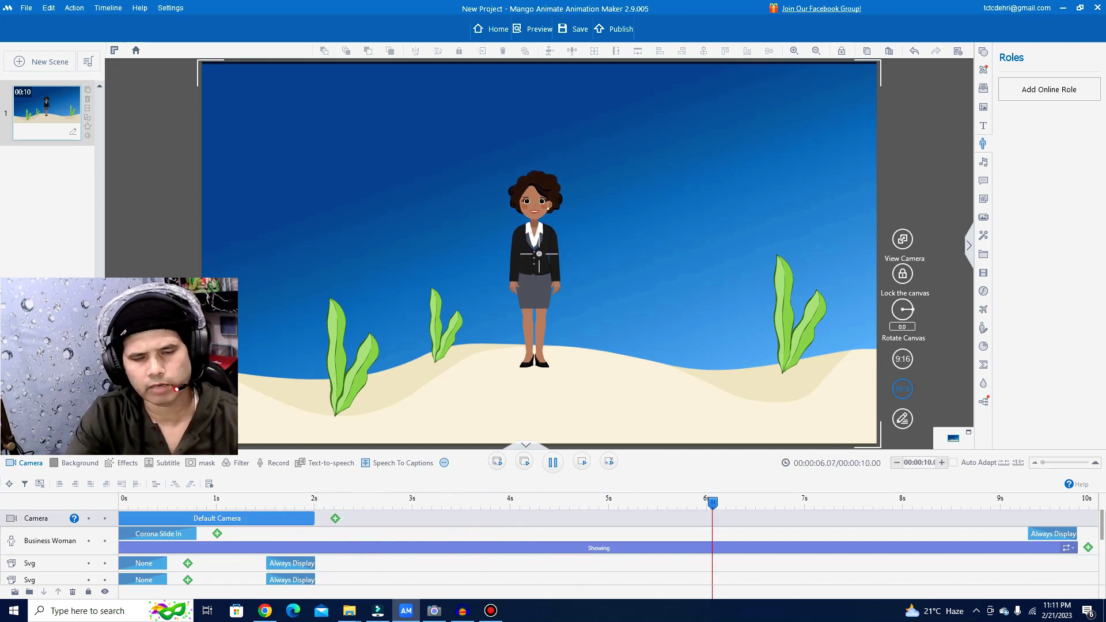
{"action": "key", "text": "space"}
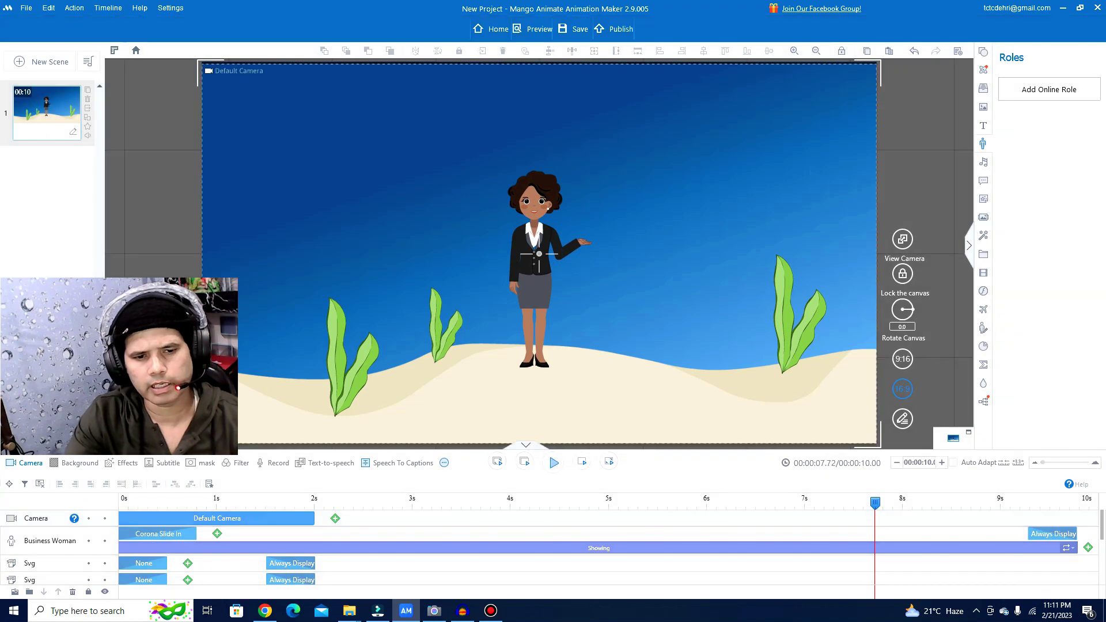
- Record a microphone voice-over from the start of the timeline through the full 10 seconds and apply it
{"action": "left_click_drag", "start_coordinate": [875, 503], "coordinate": [119, 503]}
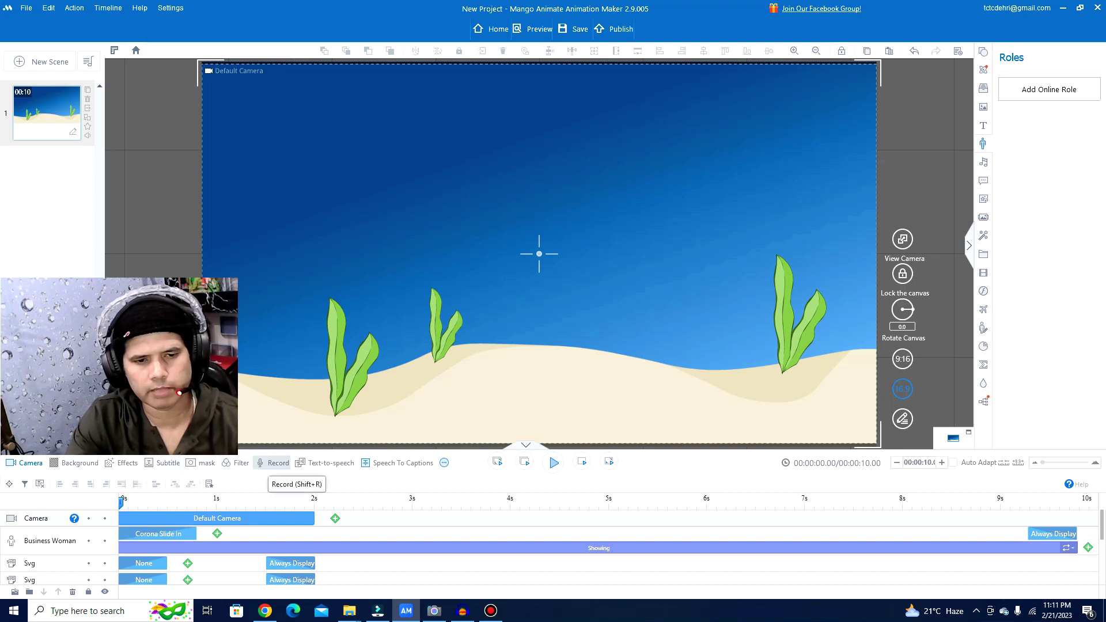
{"action": "left_click", "coordinate": [270, 464]}
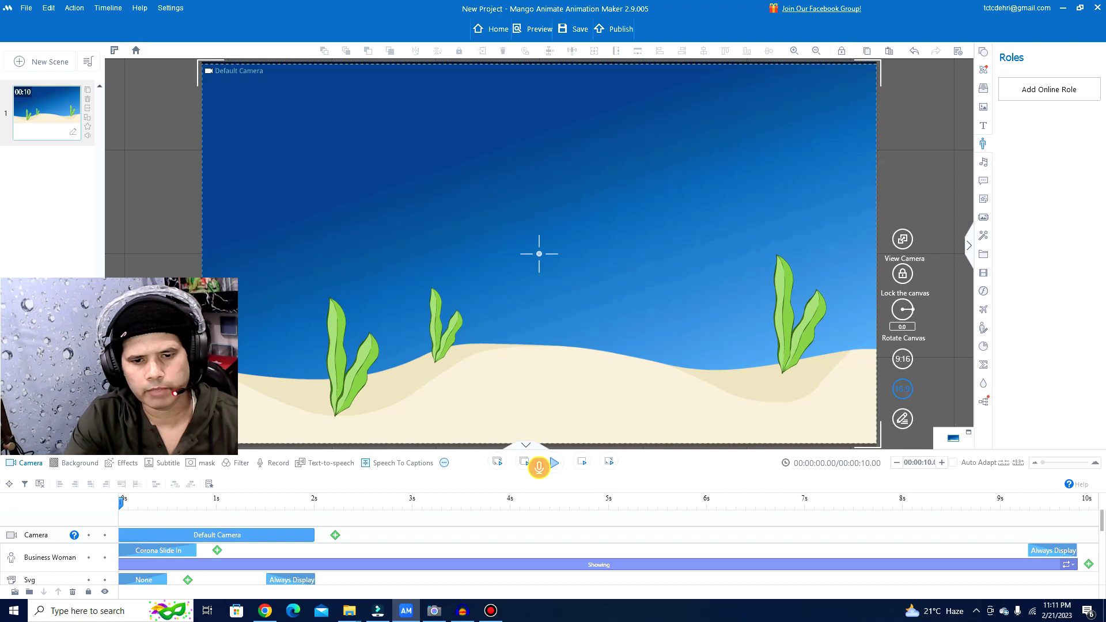
{"action": "left_click", "coordinate": [539, 468]}
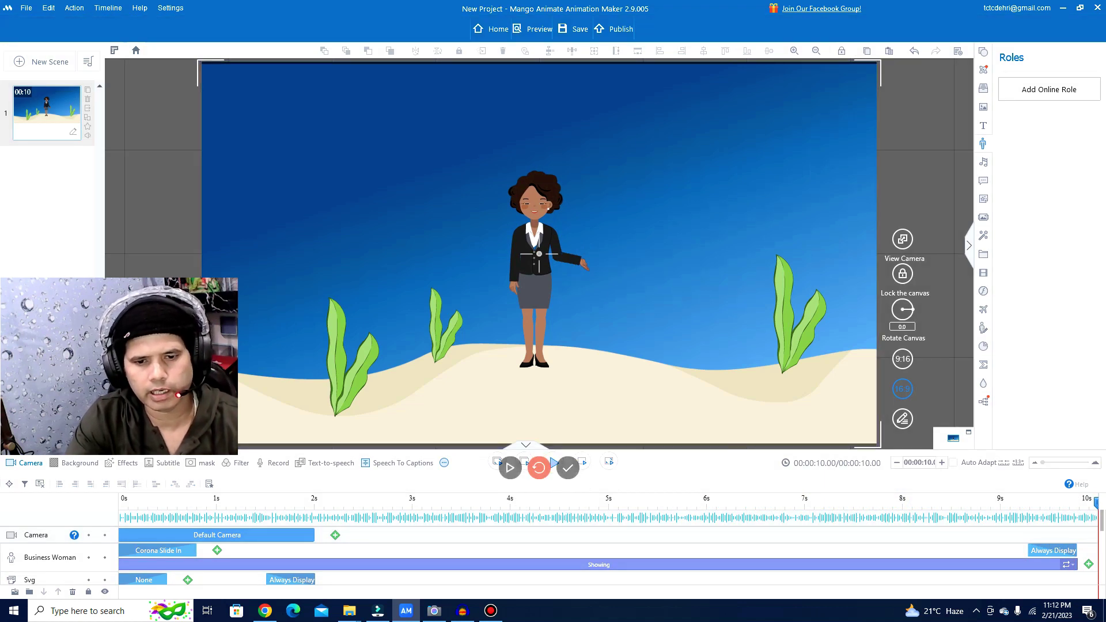
{"action": "left_click", "coordinate": [568, 468]}
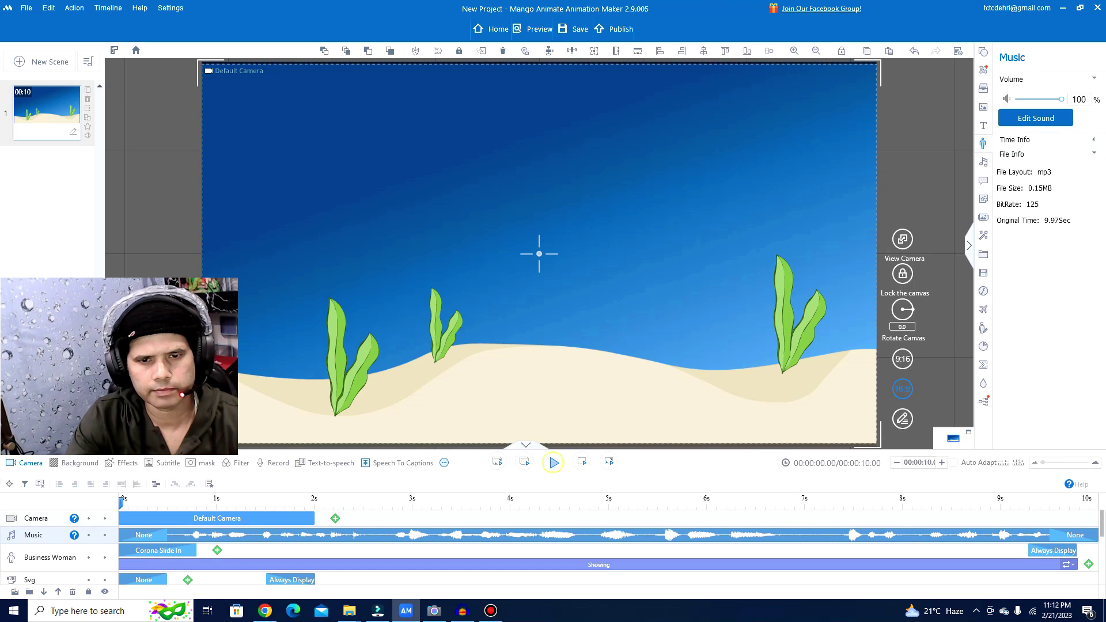
- Play back the scene with the recorded voice-over and delete that audio clip
{"action": "left_click", "coordinate": [552, 462]}
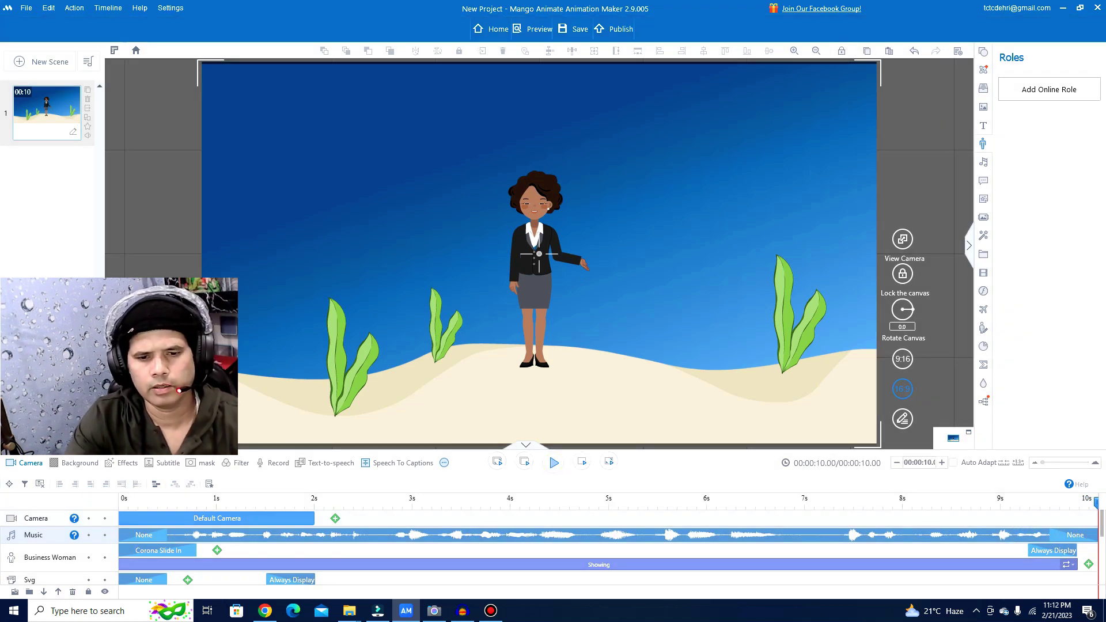
{"action": "left_click_drag", "start_coordinate": [1096, 503], "coordinate": [688, 503]}
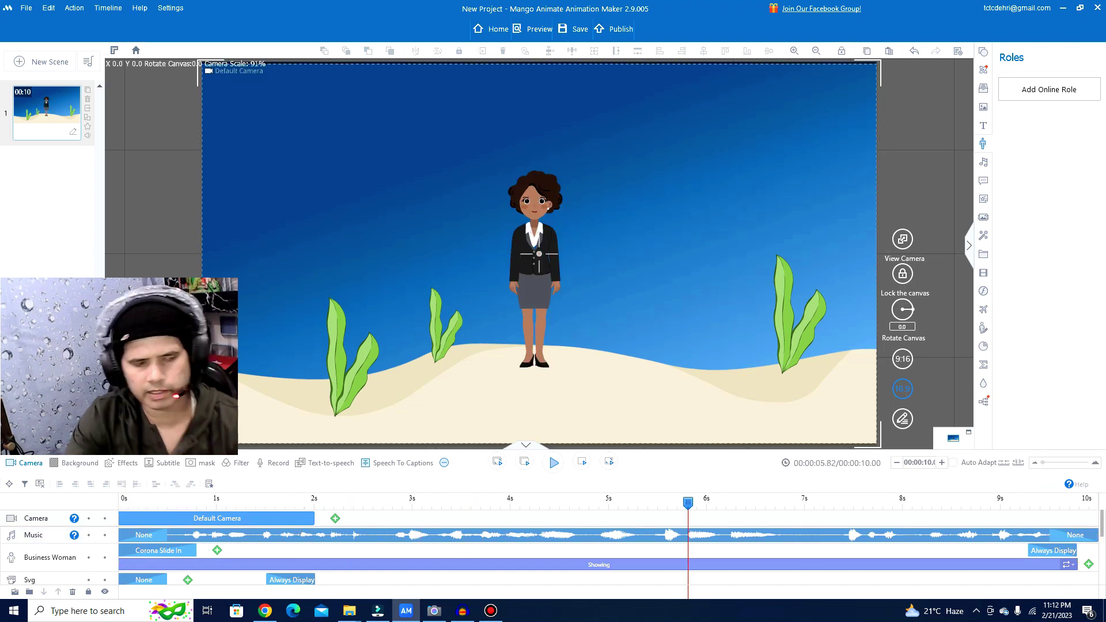
{"action": "left_click", "coordinate": [663, 535]}
{"action": "key", "text": "Delete"}
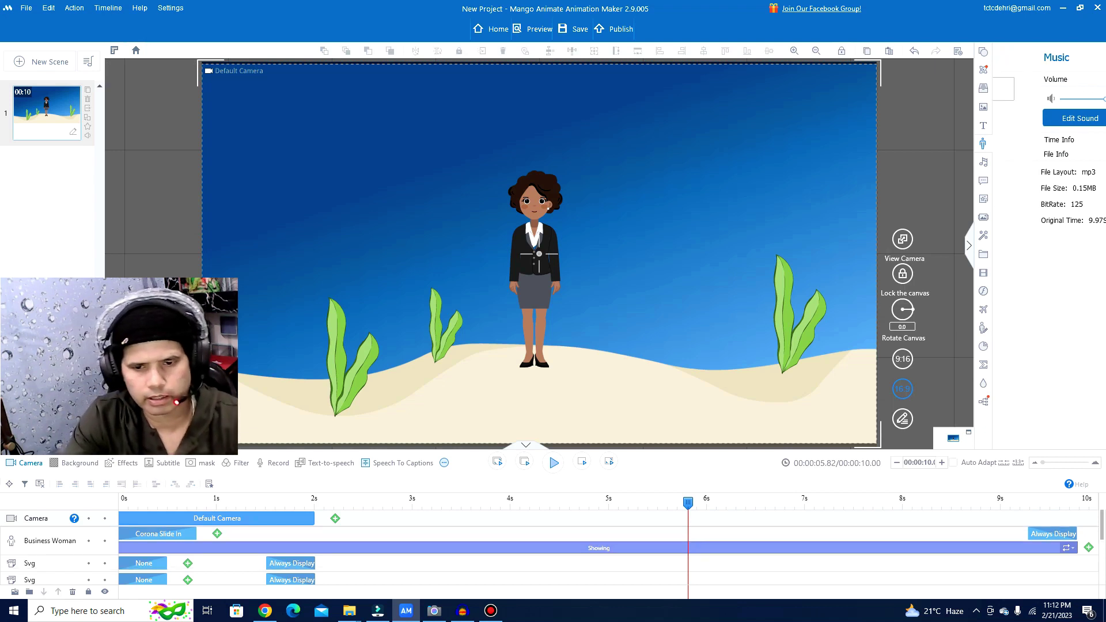
- Record a new voice-over of about 8 seconds from the start of the timeline and apply it to the scene
{"action": "left_click_drag", "start_coordinate": [688, 502], "coordinate": [119, 502]}
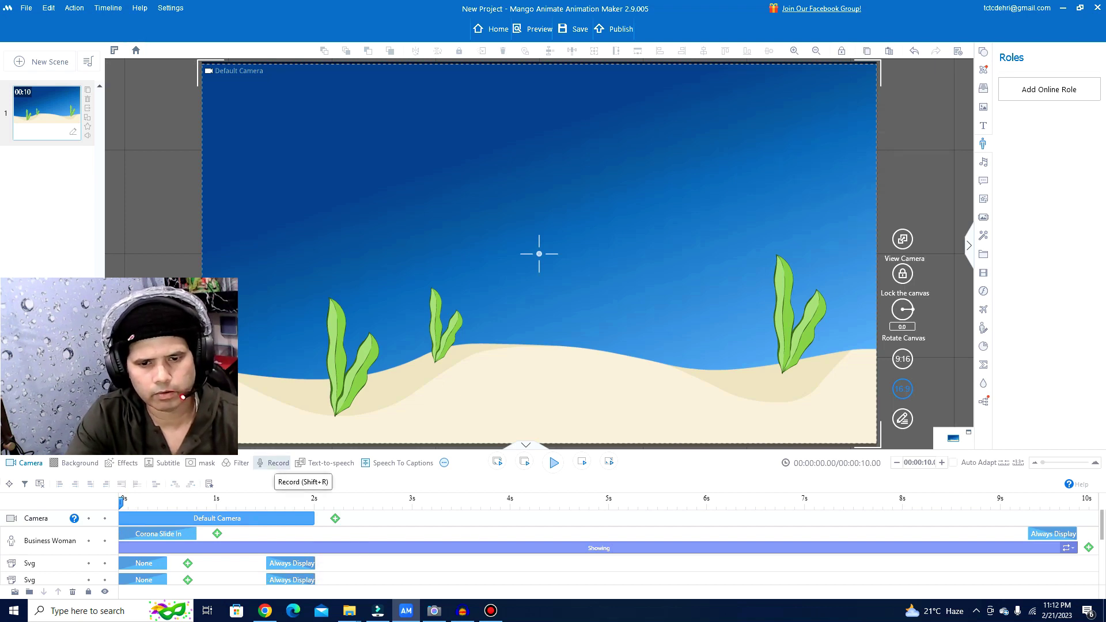
{"action": "left_click", "coordinate": [272, 463]}
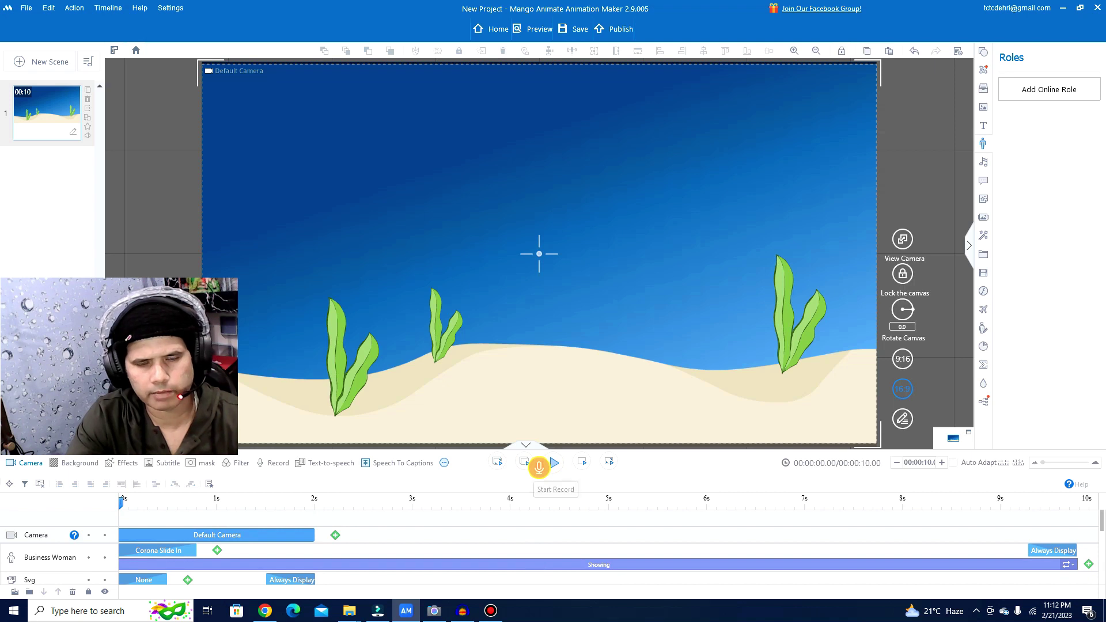
{"action": "left_click", "coordinate": [539, 467]}
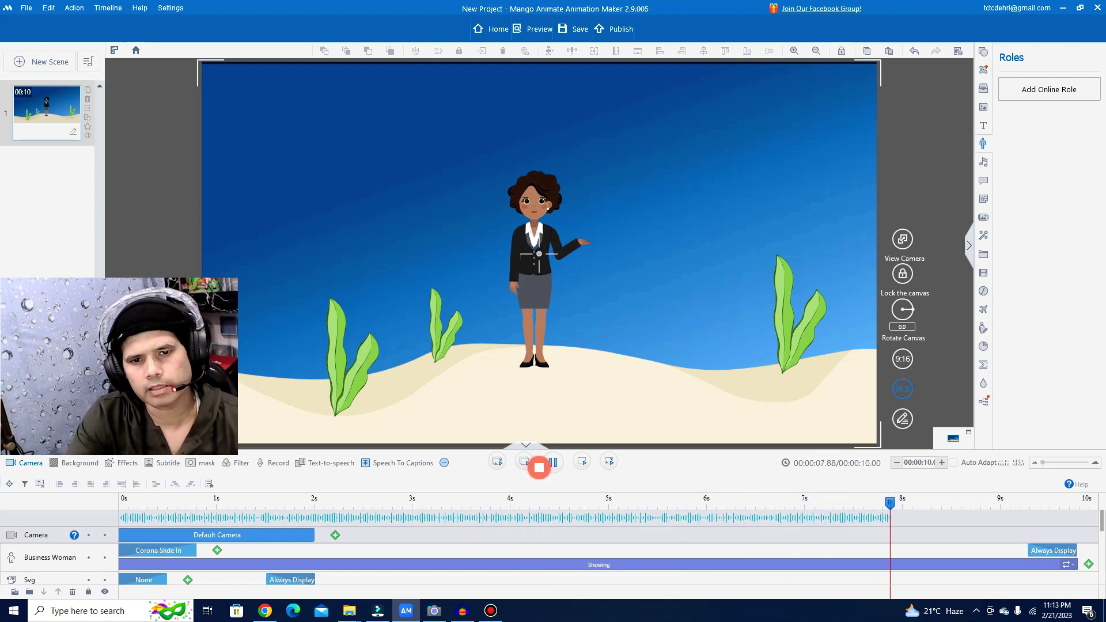
{"action": "left_click", "coordinate": [539, 467]}
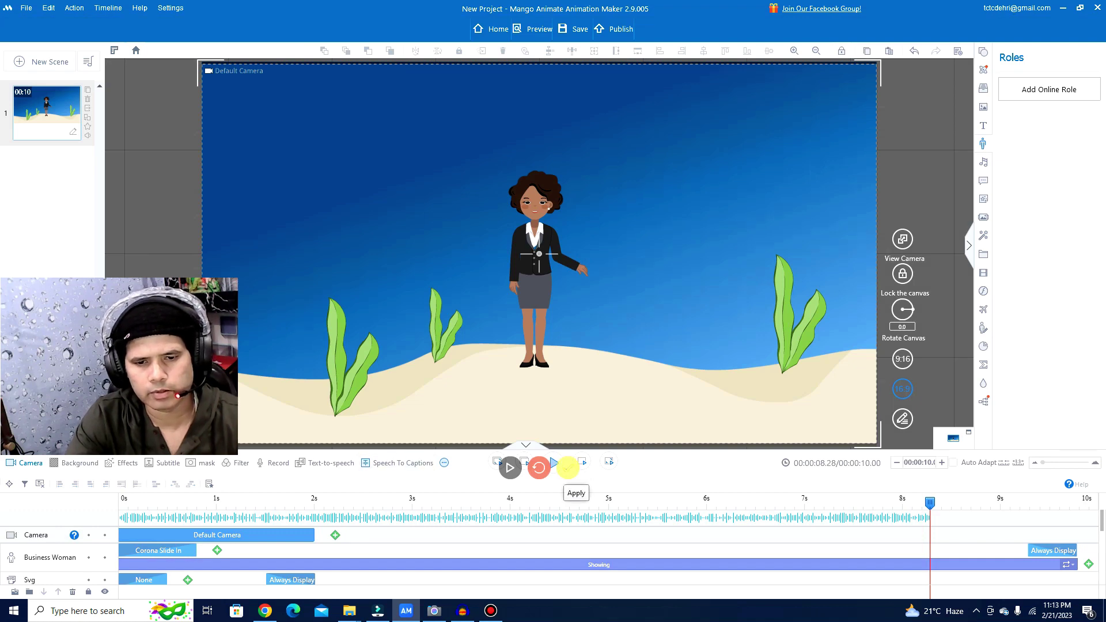
{"action": "left_click", "coordinate": [568, 468]}
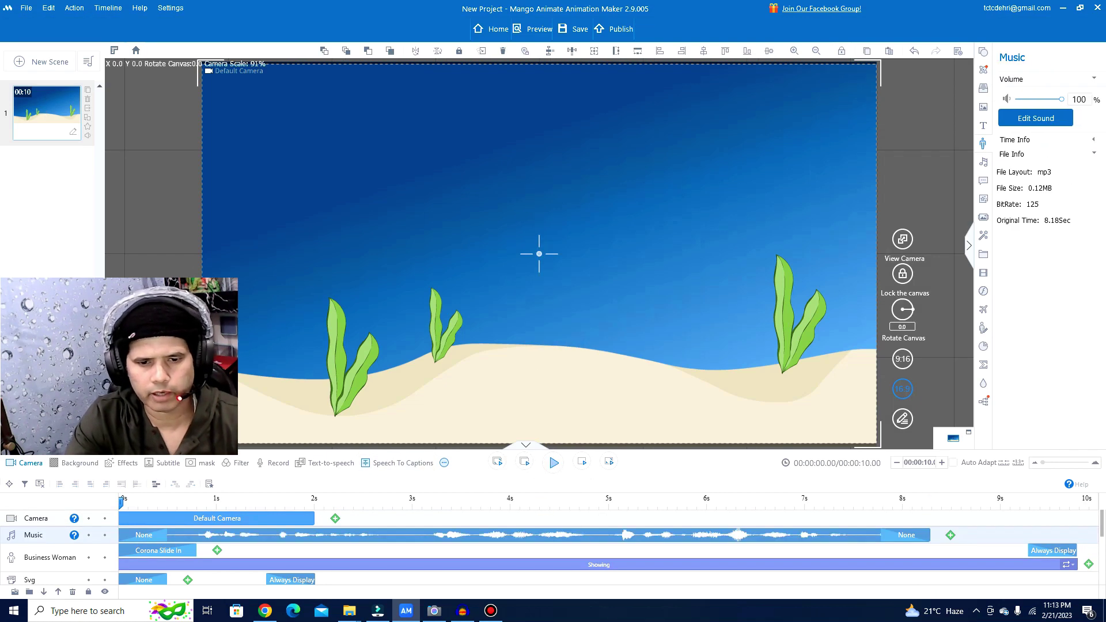
- Play back the scene to check the new voice-over against the Business Woman's Showing action
{"action": "left_click", "coordinate": [493, 502]}
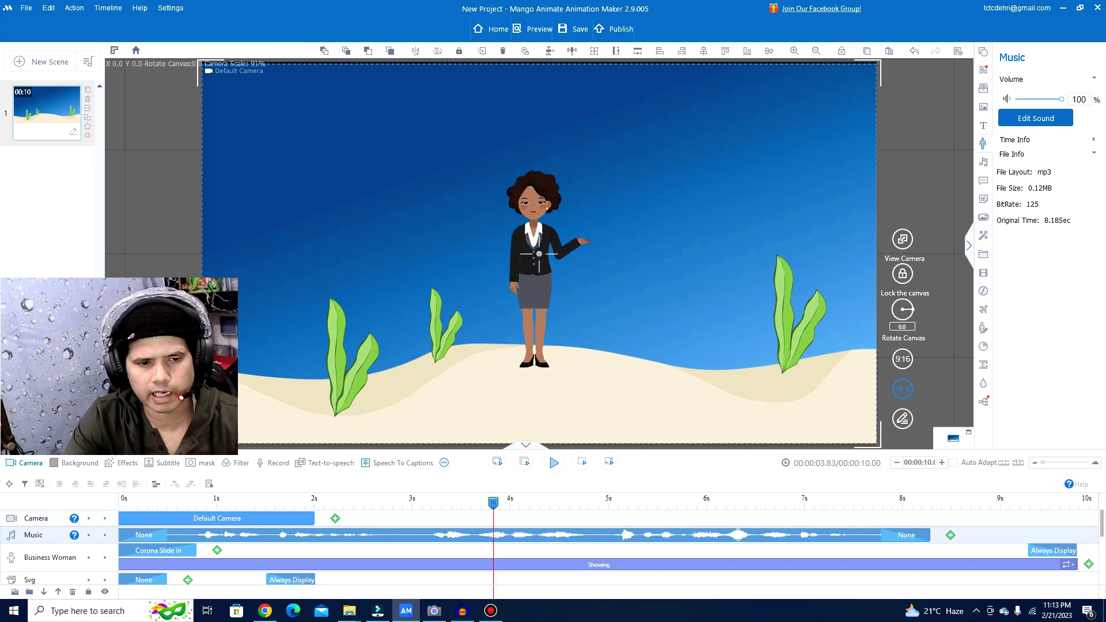
{"action": "left_click", "coordinate": [554, 462]}
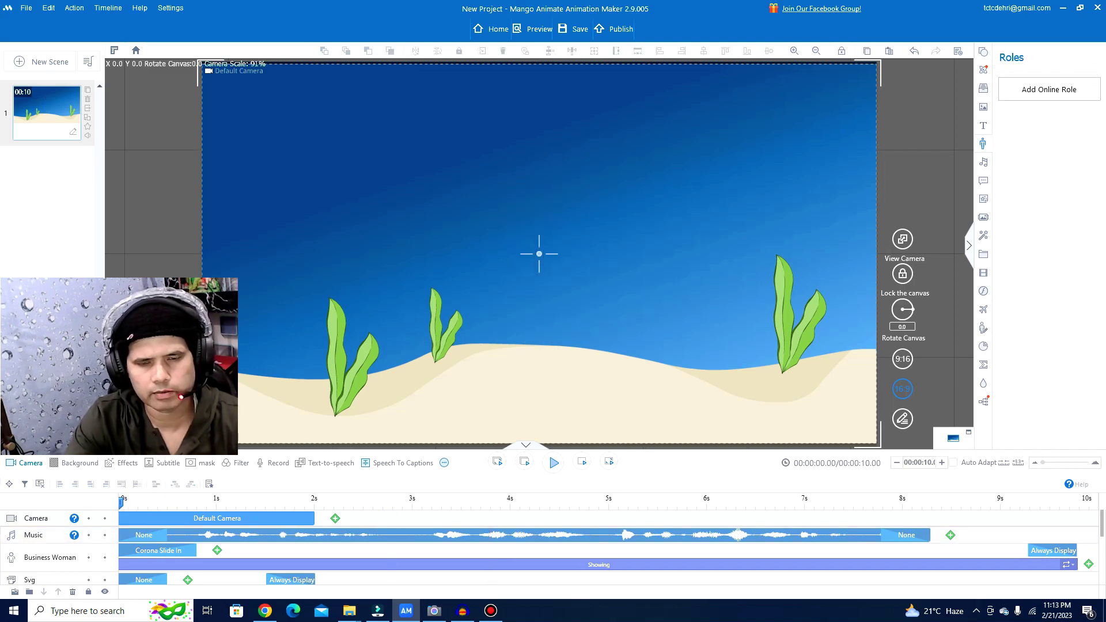
{"action": "key", "text": "space"}
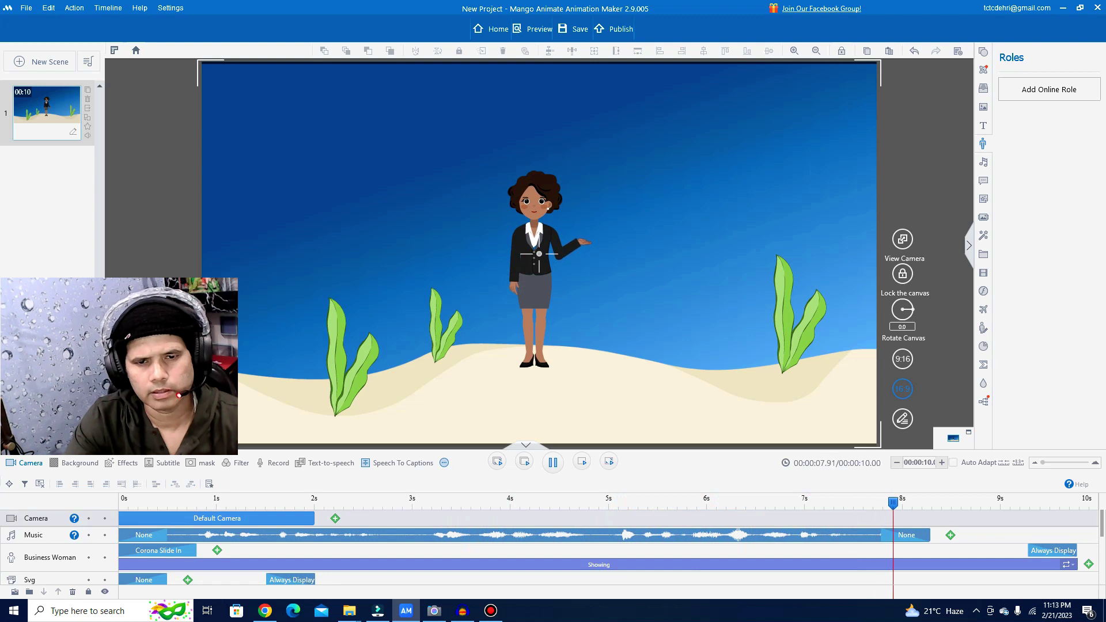
{"action": "key", "text": "space"}
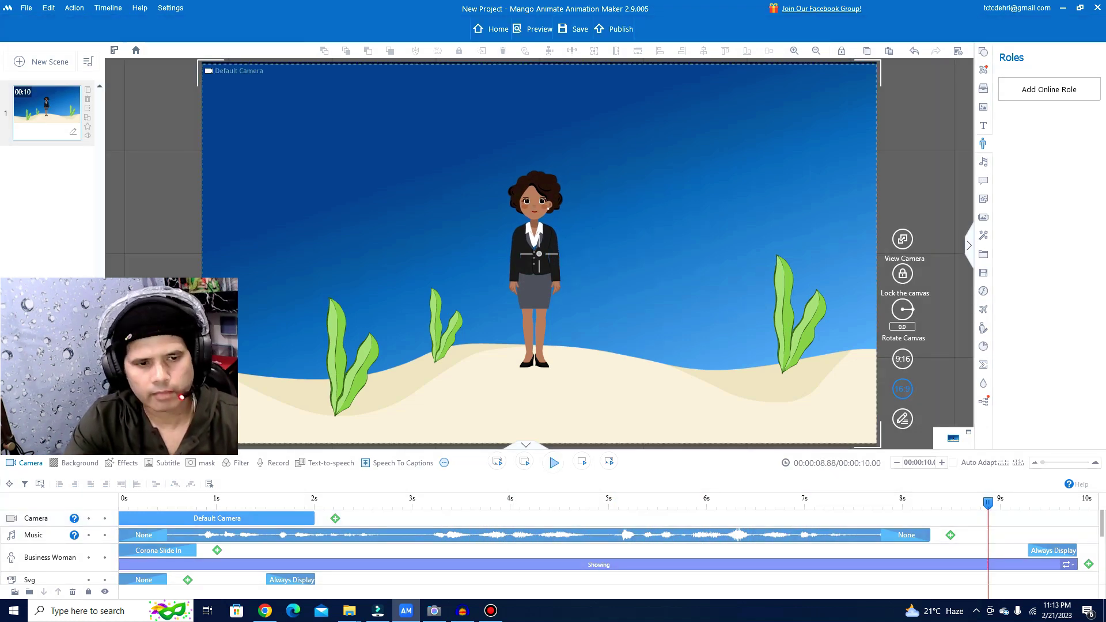
{"action": "left_click_drag", "start_coordinate": [988, 503], "coordinate": [463, 503]}
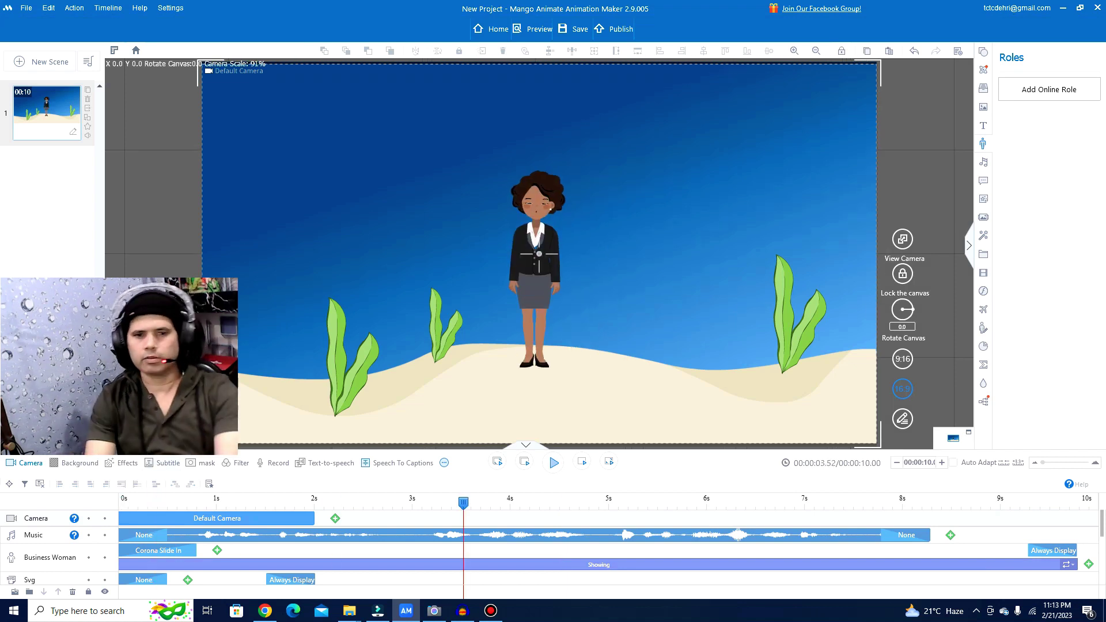